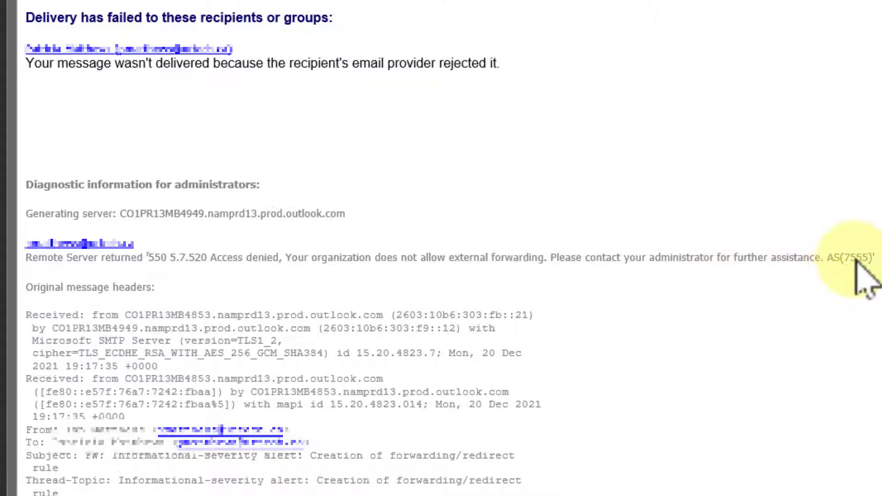
# Highlight the external forwarding denied error line and the message rejected explanation.
pyautogui.moveTo(869, 258); pyautogui.dragTo(24, 254)
pyautogui.click(393, 147)
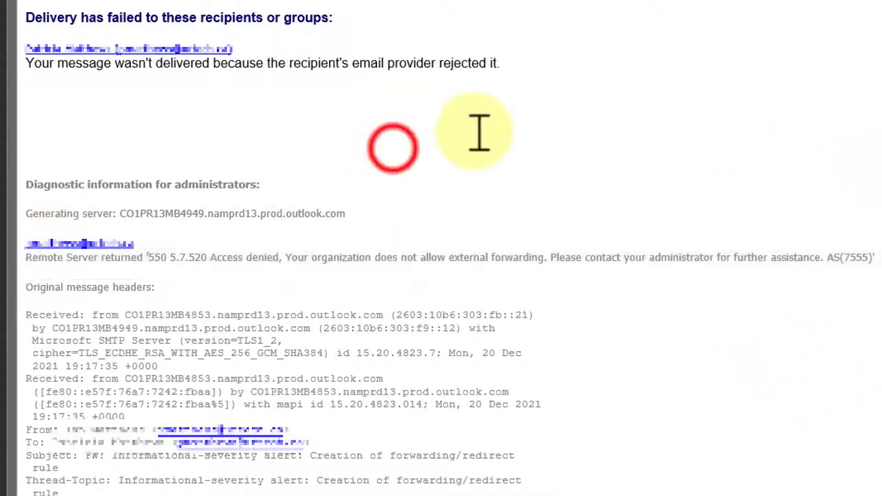
pyautogui.moveTo(542, 73); pyautogui.dragTo(10, 75)
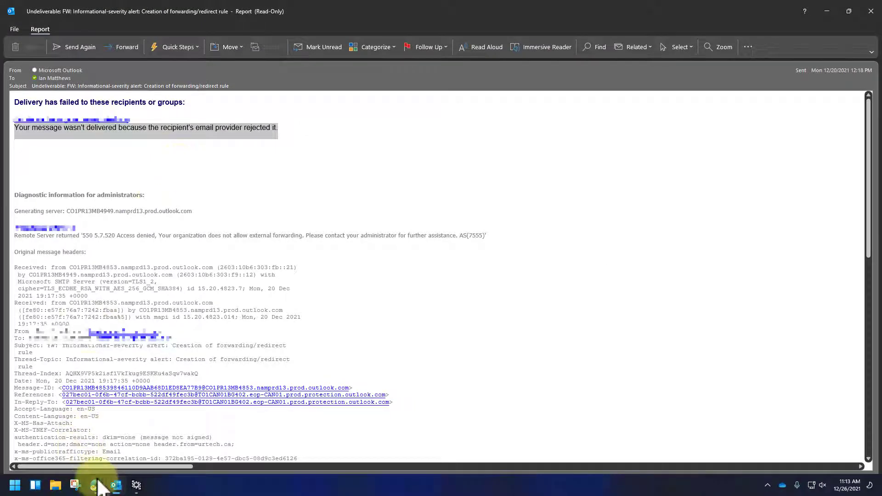
# Go to portal.office.com in Edge and launch Outlook on the web in a new tab.
pyautogui.moveTo(97, 490)
pyautogui.click(99, 456)
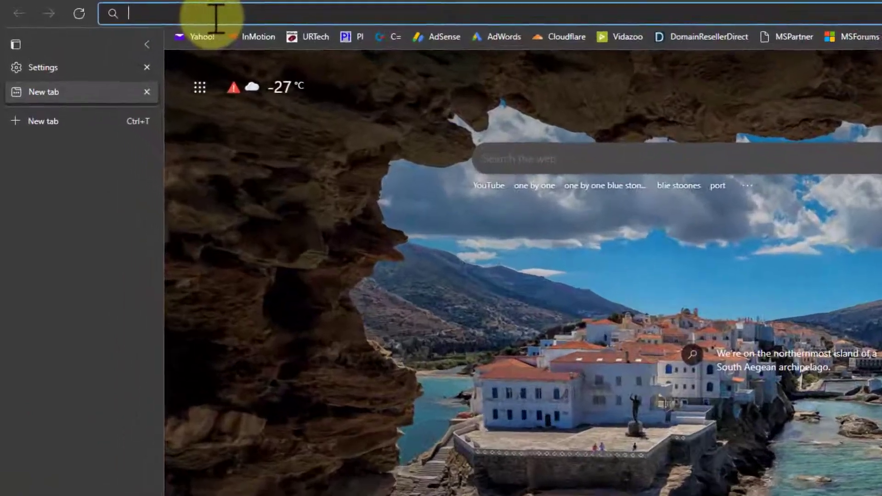
pyautogui.write('port')
pyautogui.press('Return')
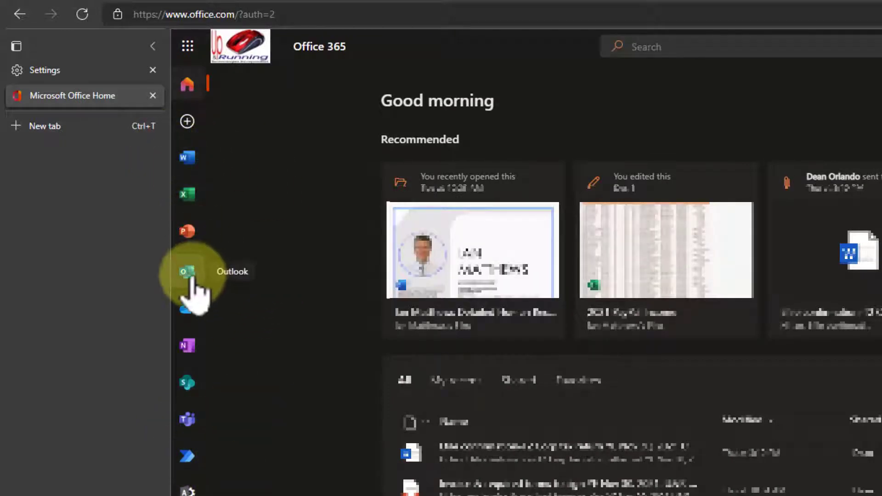
pyautogui.click(188, 273)
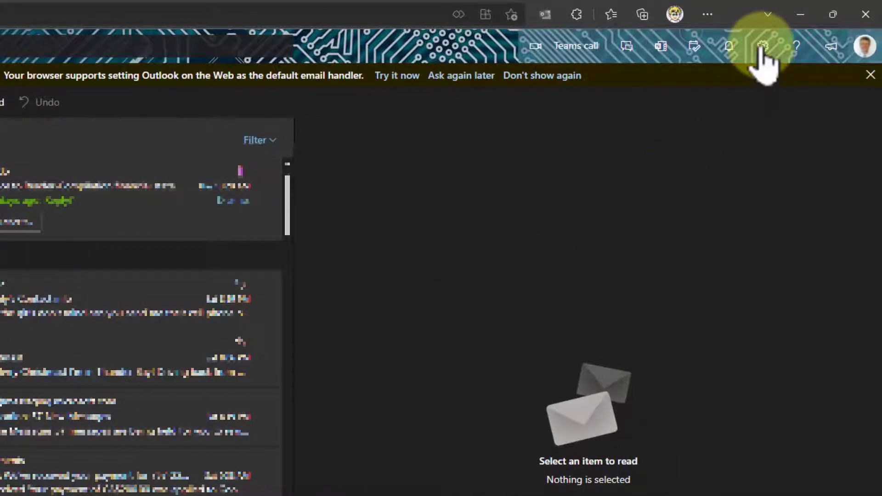
pyautogui.click(762, 51)
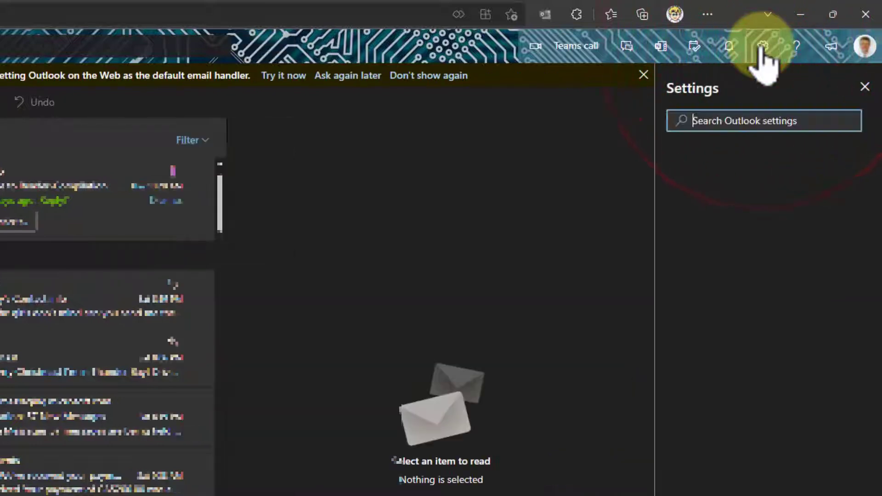
pyautogui.write('for')
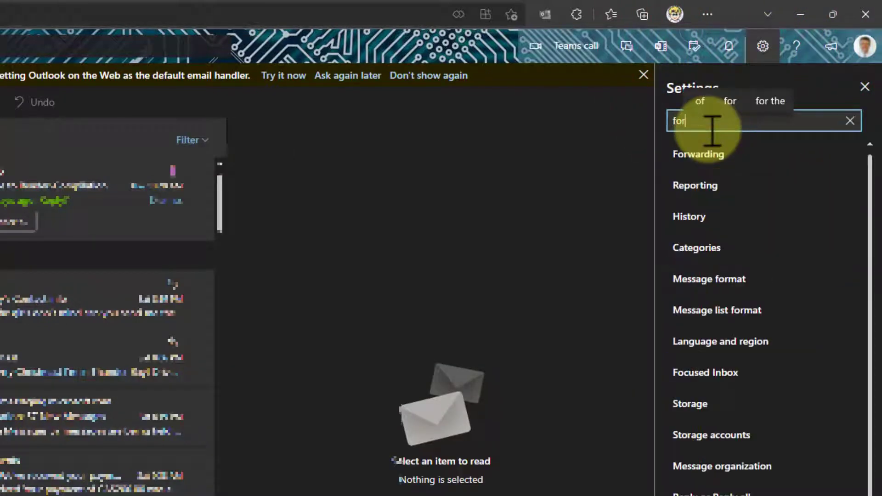
pyautogui.write('w')
pyautogui.click(702, 154)
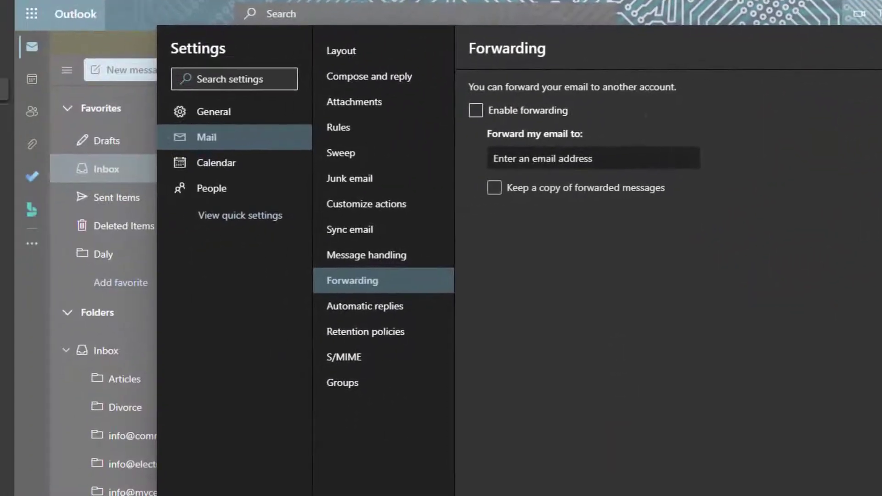
pyautogui.click(476, 110)
pyautogui.click(476, 111)
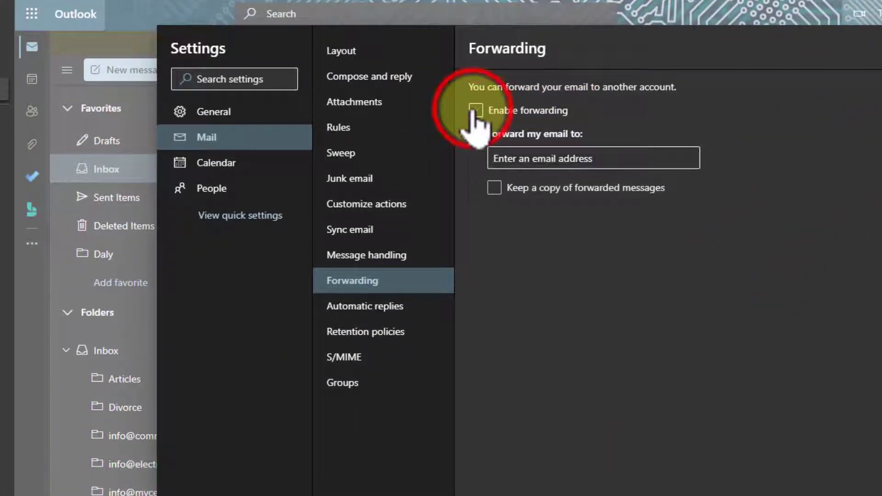
pyautogui.click(509, 158)
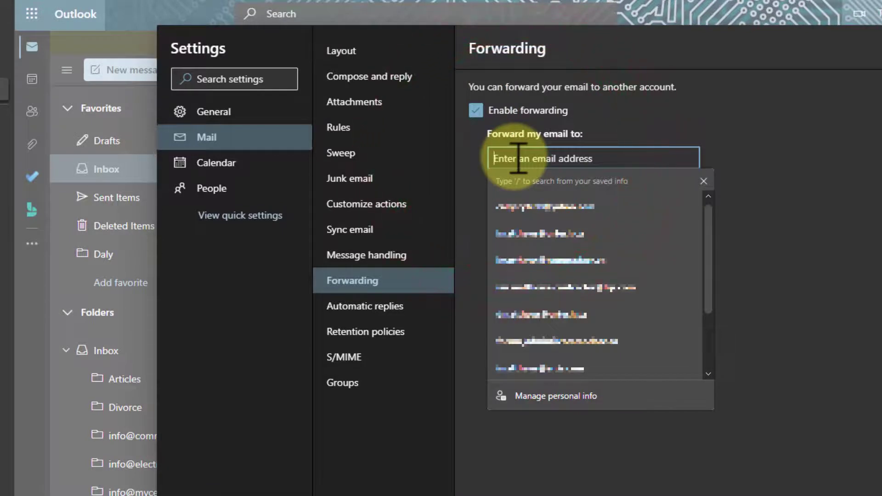
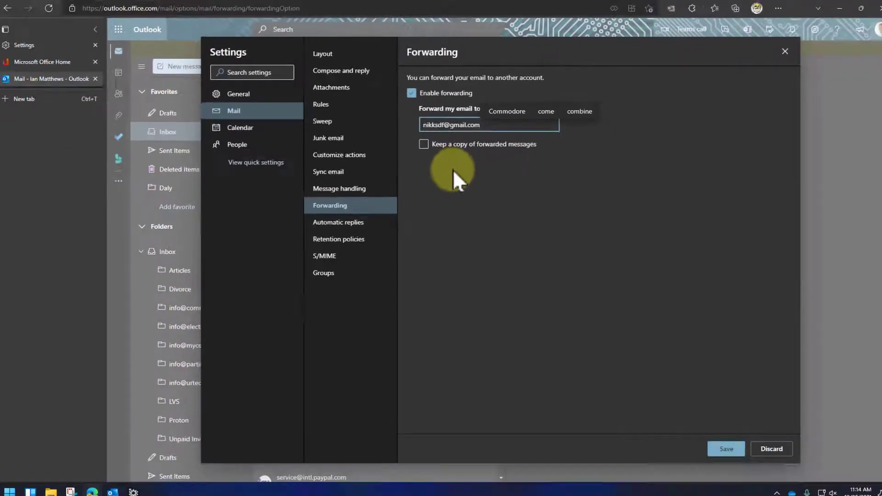
pyautogui.click(776, 52)
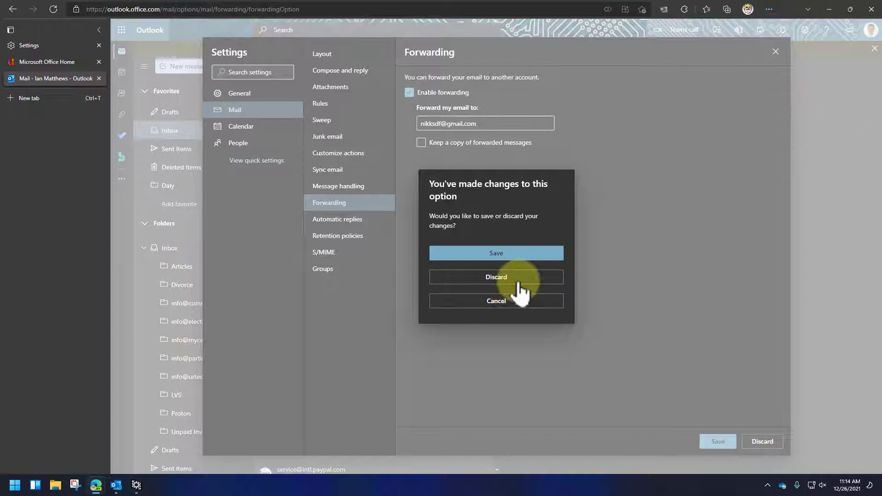
pyautogui.click(523, 288)
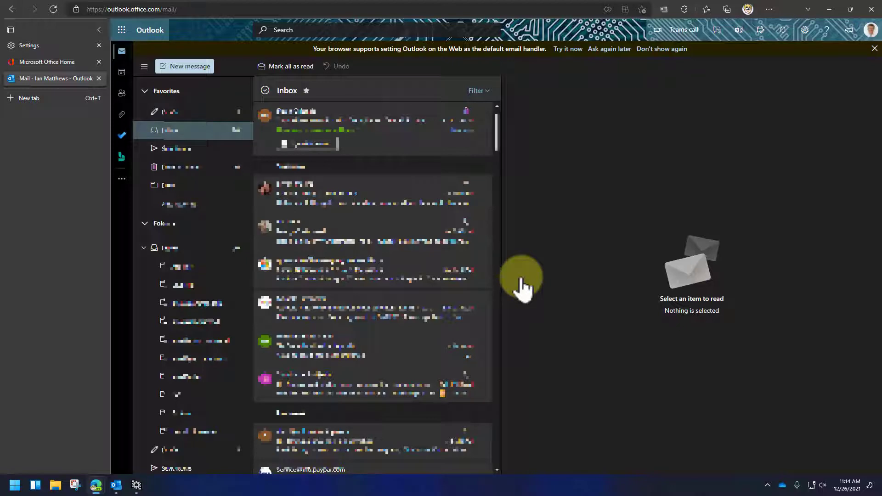
# From the Office home tab, show Active users under Users in the admin center.
pyautogui.click(53, 62)
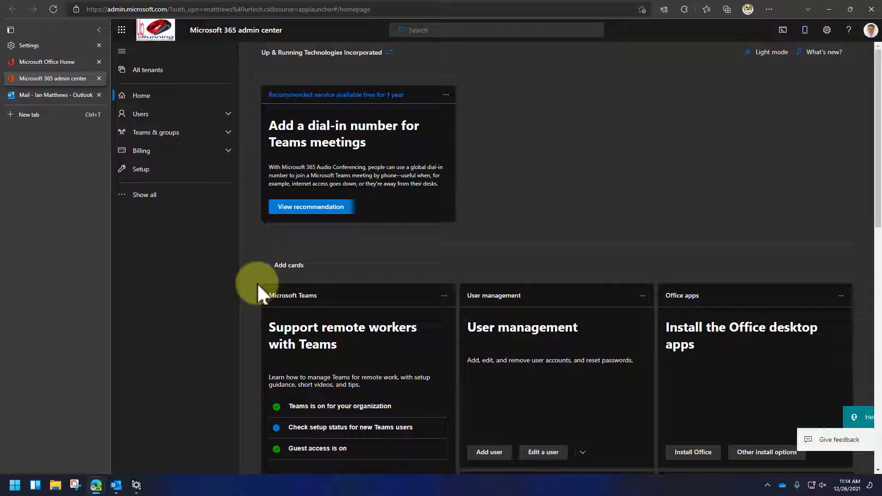
pyautogui.click(140, 114)
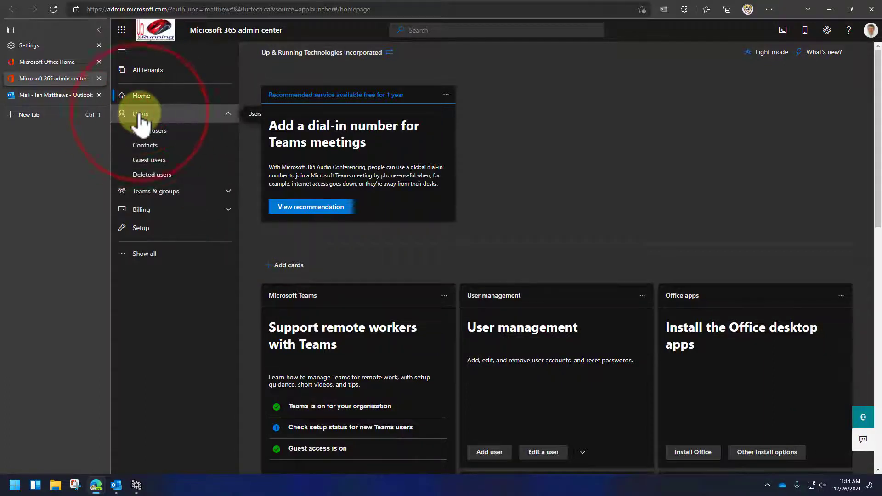
pyautogui.click(148, 130)
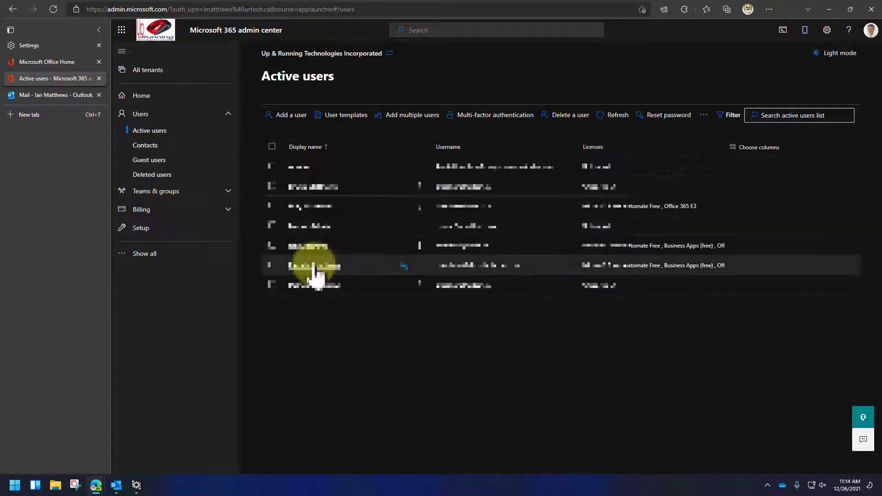
pyautogui.click(314, 267)
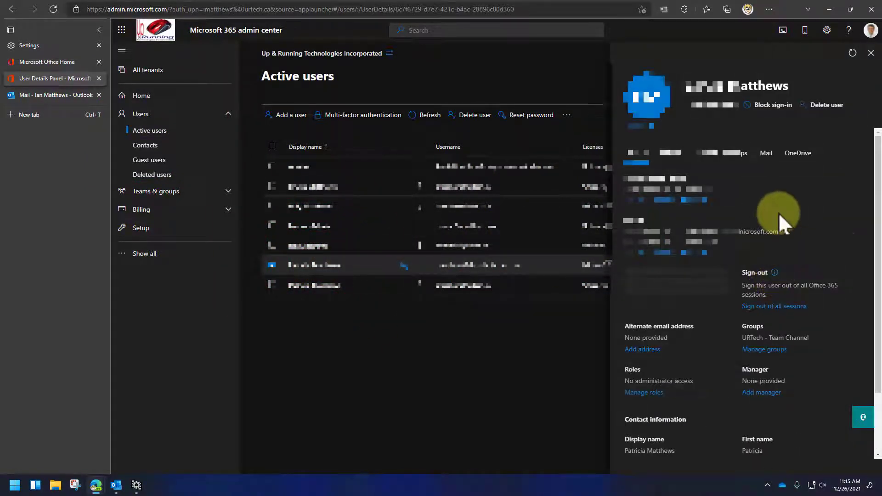
pyautogui.click(766, 154)
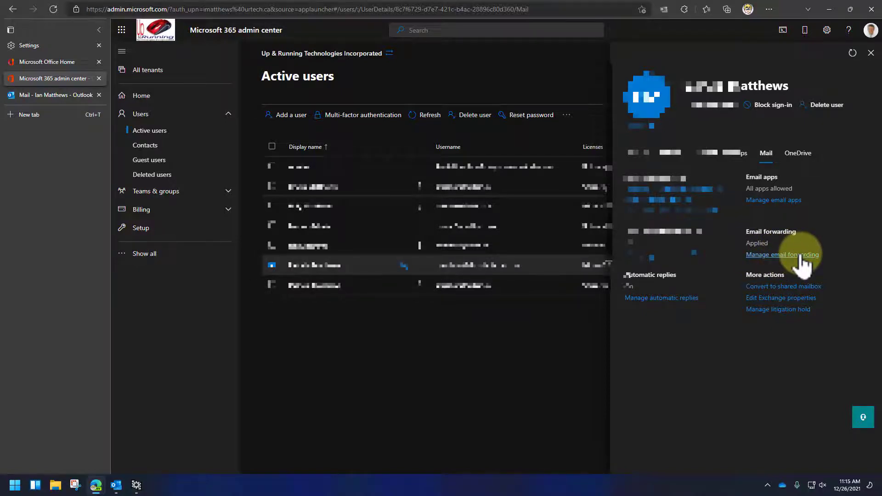
pyautogui.click(800, 257)
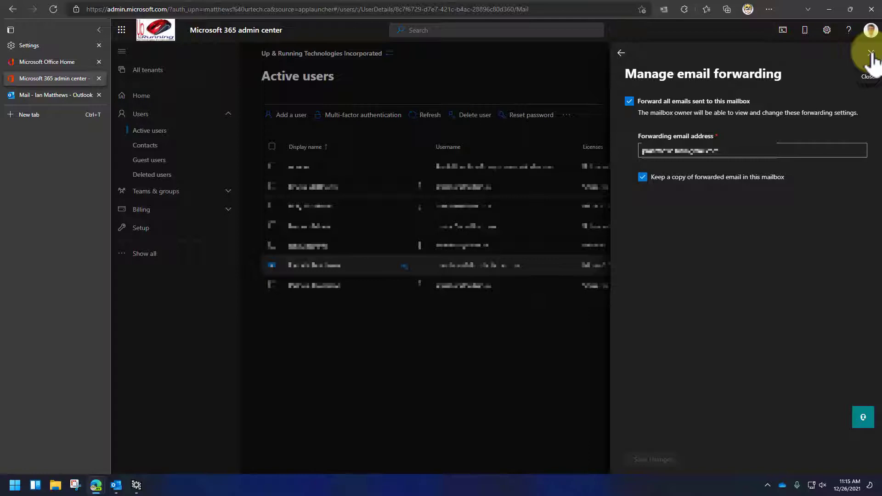
# Close the forwarding pane and launch Security from the admin center's Show all list.
pyautogui.click(870, 54)
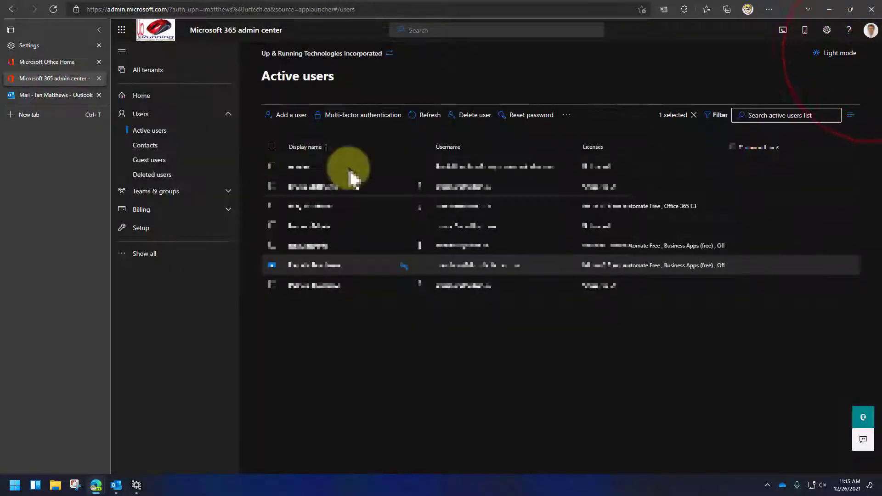
pyautogui.click(49, 61)
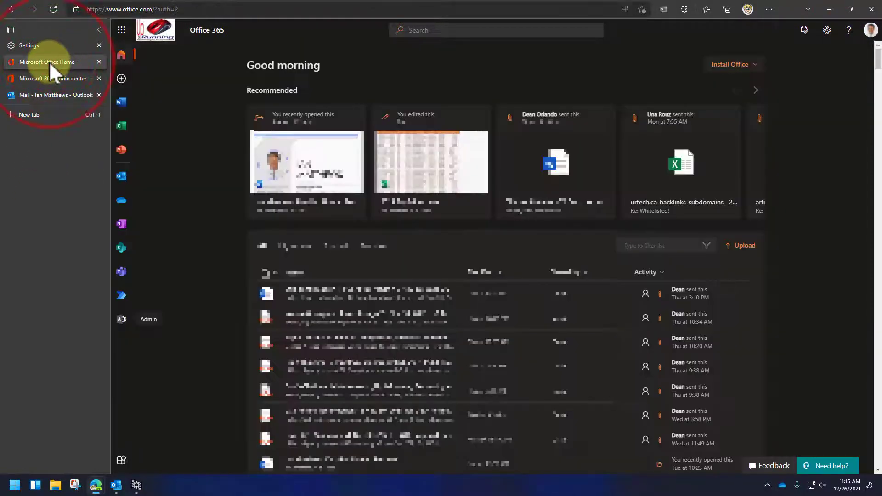
pyautogui.click(121, 319)
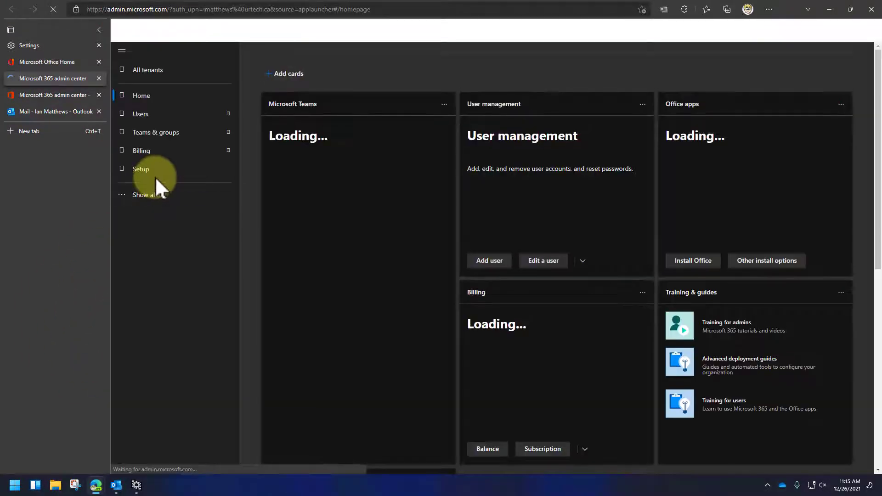
pyautogui.click(148, 195)
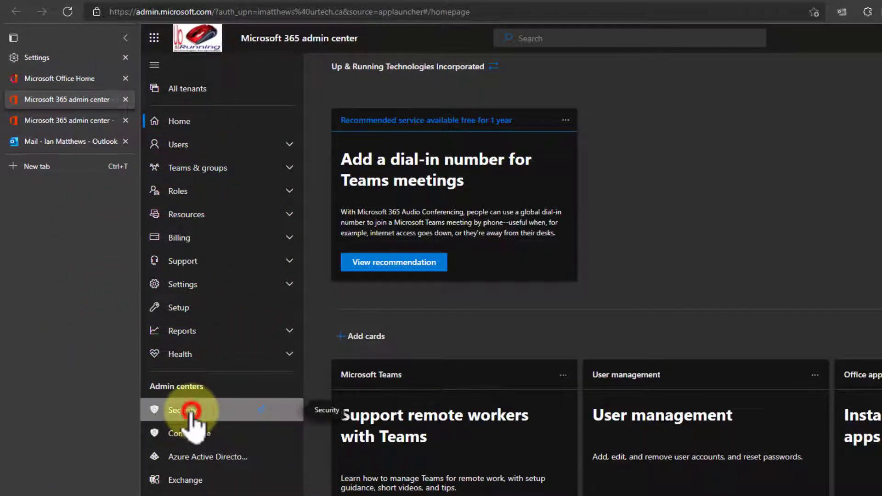
pyautogui.click(187, 413)
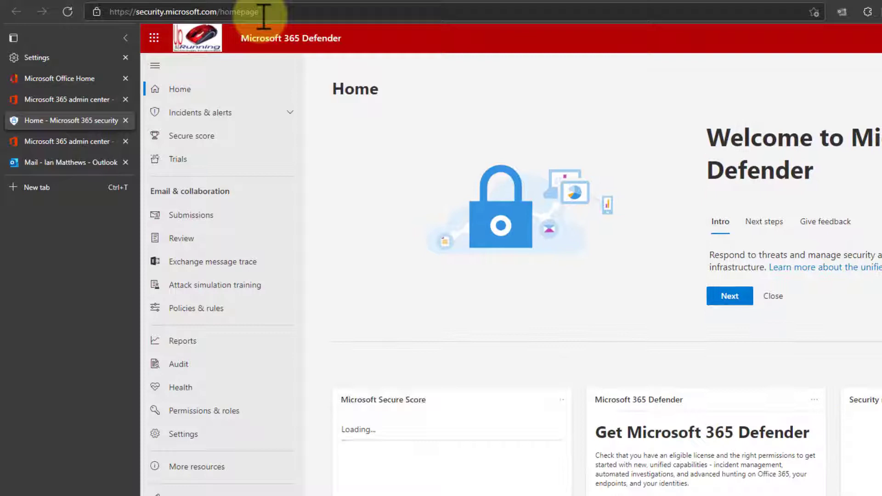
# Go to Policies & rules > Threat policies > Anti-spam.
pyautogui.click(206, 312)
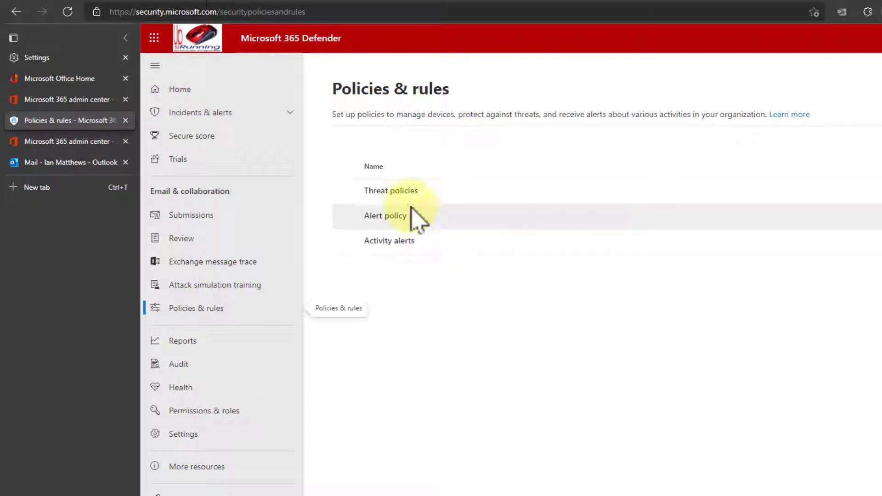
pyautogui.click(403, 192)
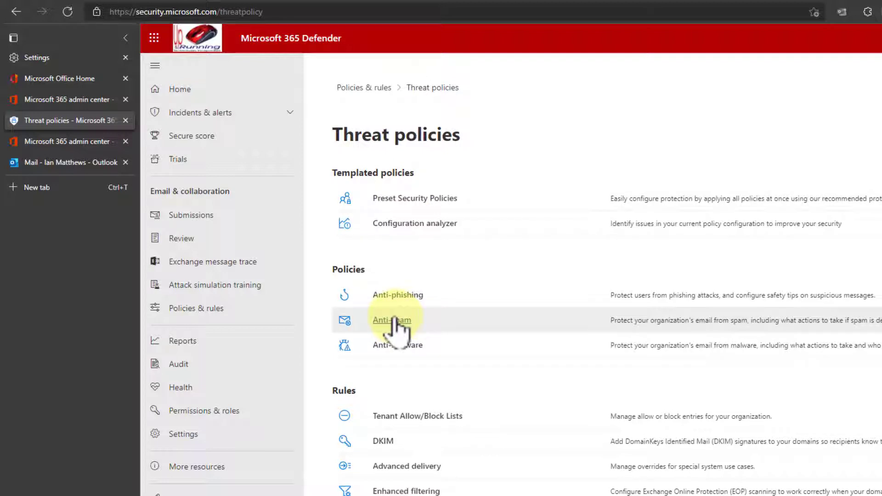
pyautogui.click(394, 321)
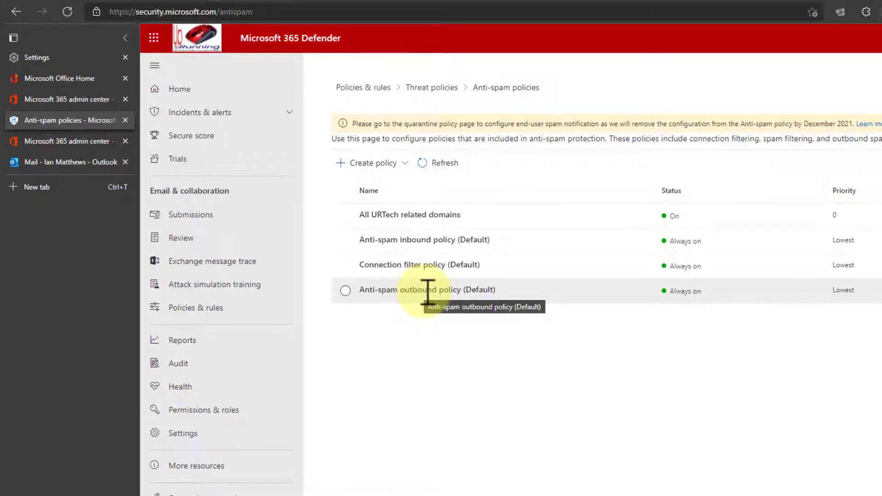
# Open Anti-spam outbound policy (Default) and choose Edit protection settings.
pyautogui.click(428, 293)
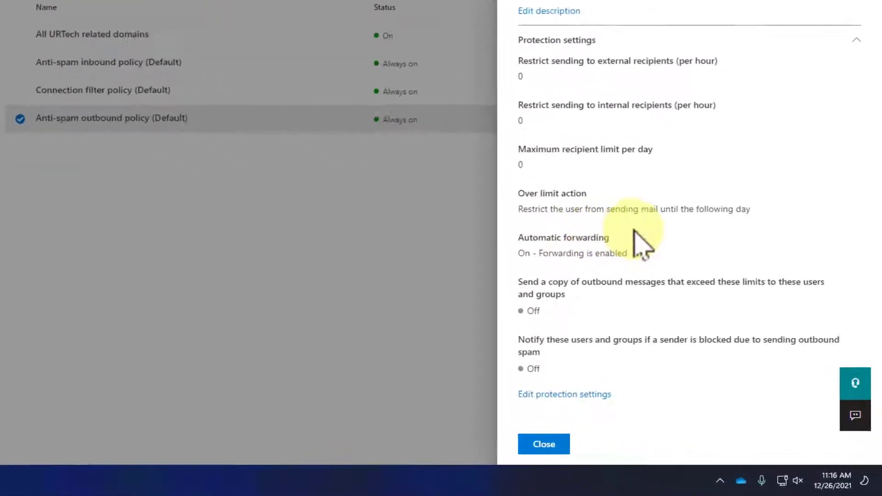
pyautogui.click(567, 392)
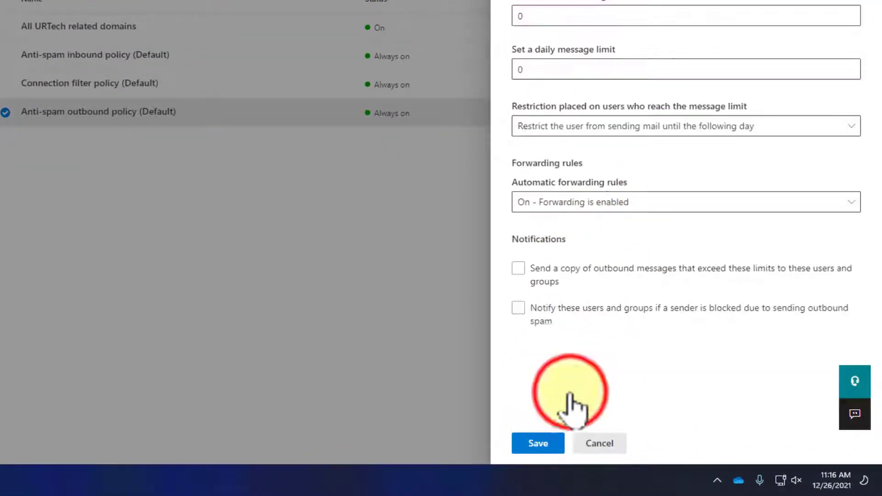
# Expand the Automatic forwarding rules dropdown, then highlight the 550 rejection in the undeliverable report.
pyautogui.click(648, 206)
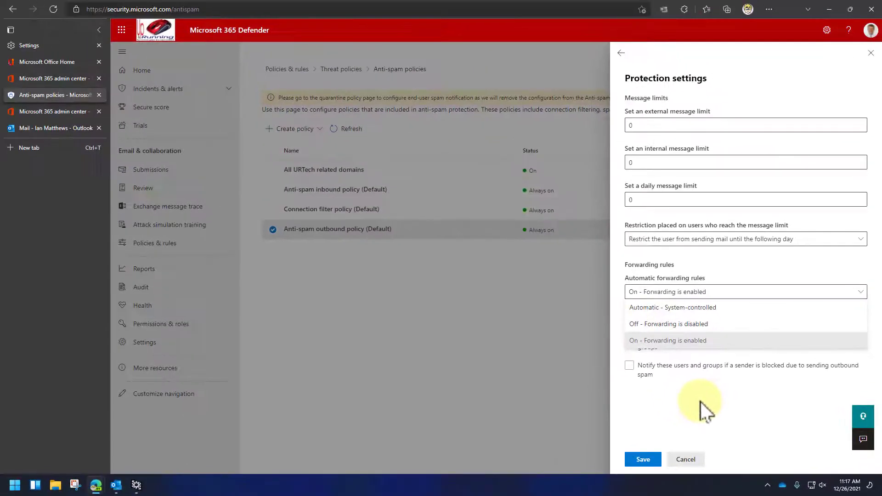
pyautogui.moveTo(120, 482)
pyautogui.click(159, 451)
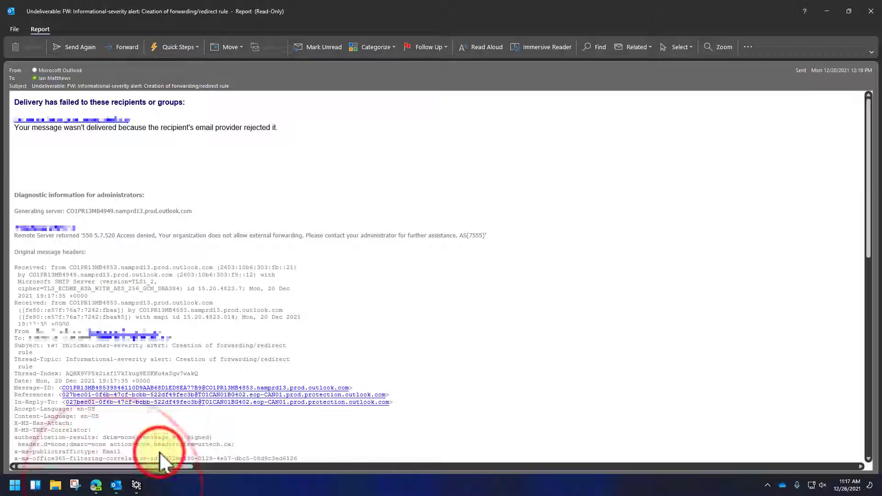
pyautogui.moveTo(36, 236); pyautogui.dragTo(438, 235)
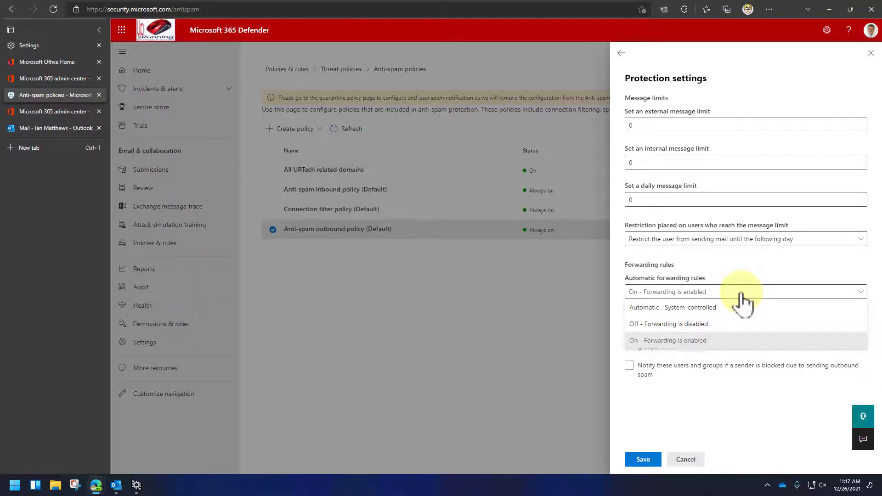
# Select 'On - Forwarding is enabled' to leave automatic forwarding unchanged.
pyautogui.click(724, 343)
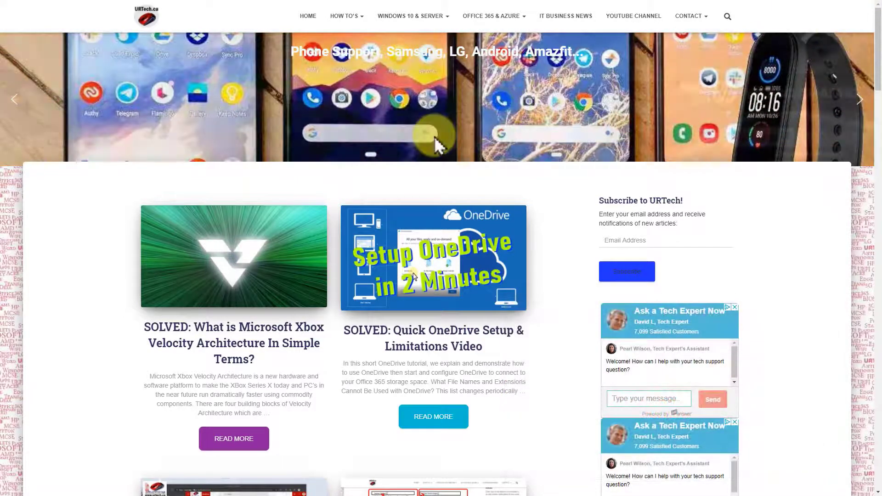
# Open URTech.ca's HOW TO'S > Windows 10 8 7 Vista & XP category and scroll its articles.
pyautogui.moveTo(425, 14)
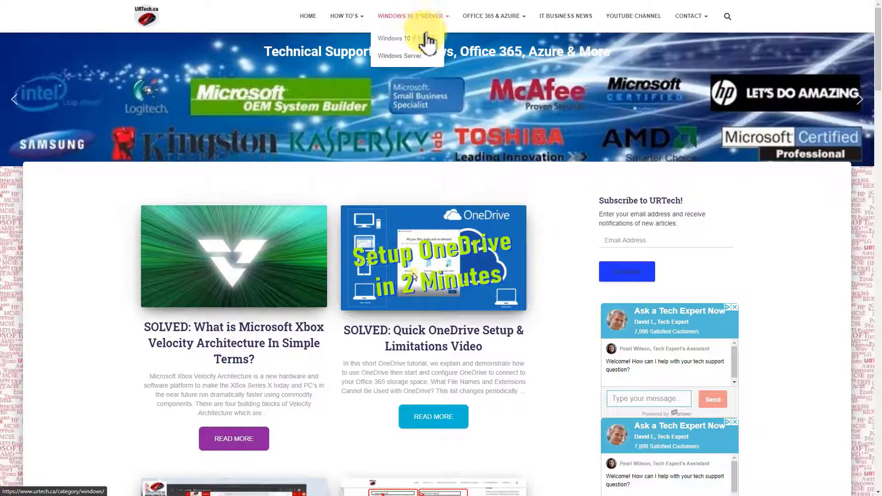
pyautogui.moveTo(483, 21)
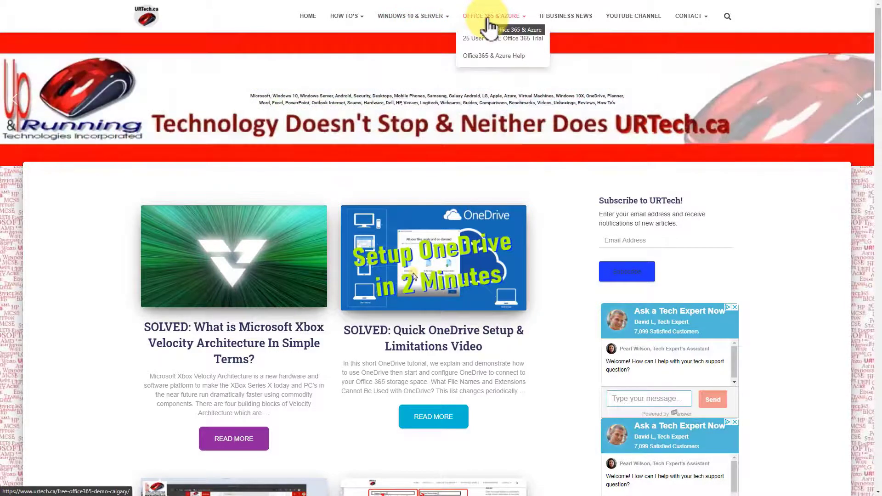
pyautogui.moveTo(354, 19)
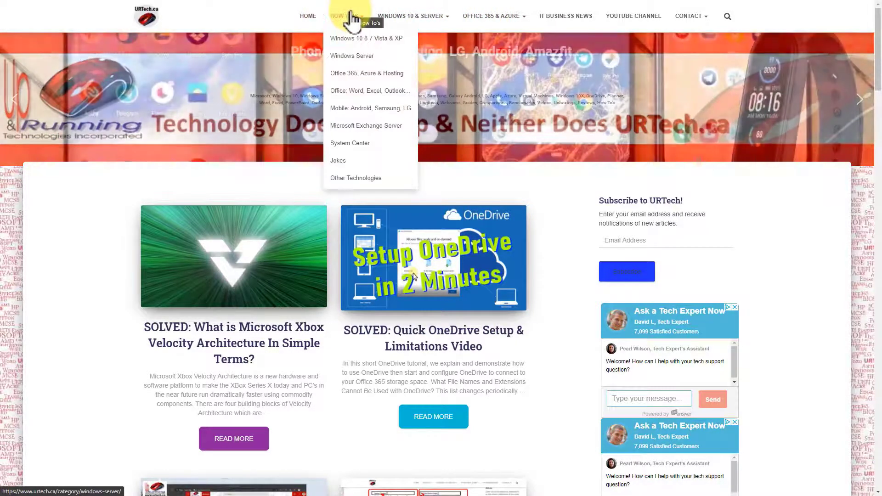
pyautogui.click(350, 35)
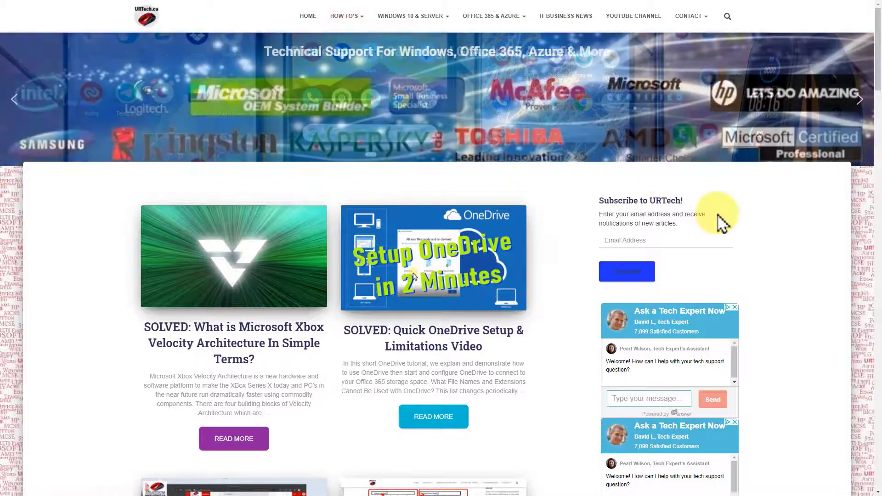
pyautogui.scroll(-3, 415, 308)
pyautogui.scroll(-5, 411, 316)
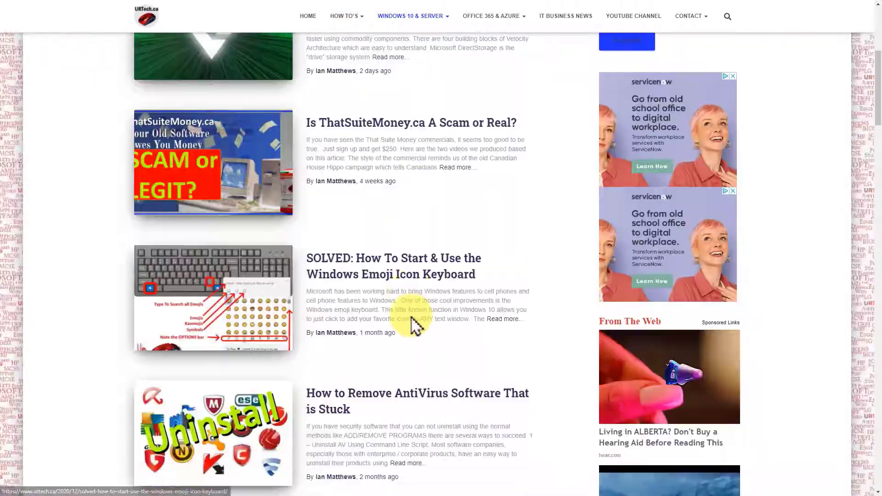
pyautogui.scroll(-3, 412, 323)
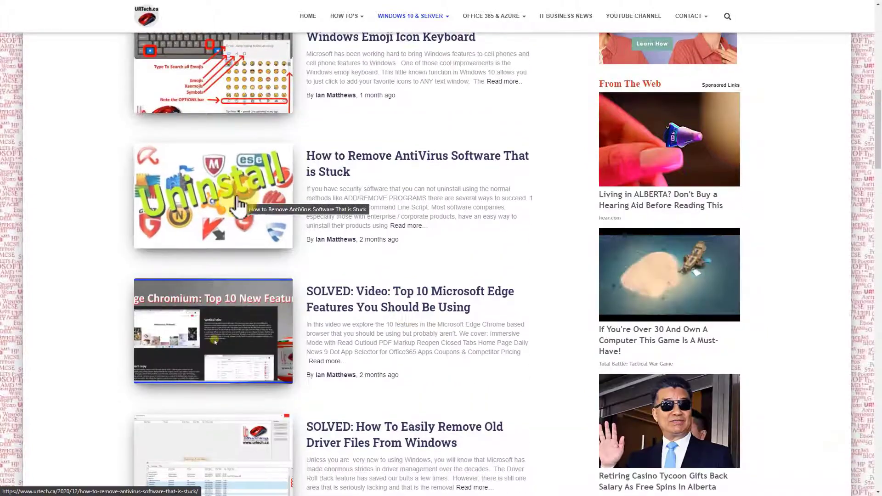
pyautogui.scroll(-3, 254, 190)
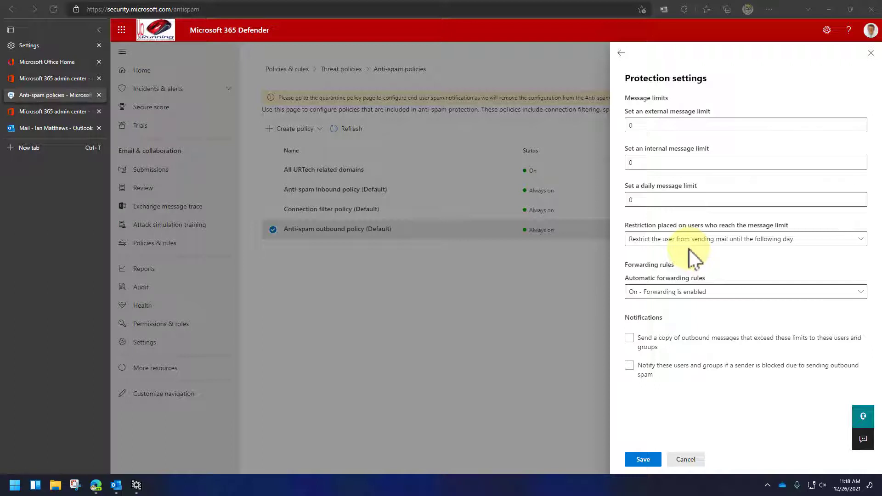
# Find the Forwarding page by searching 'forw' in Outlook settings.
pyautogui.click(69, 127)
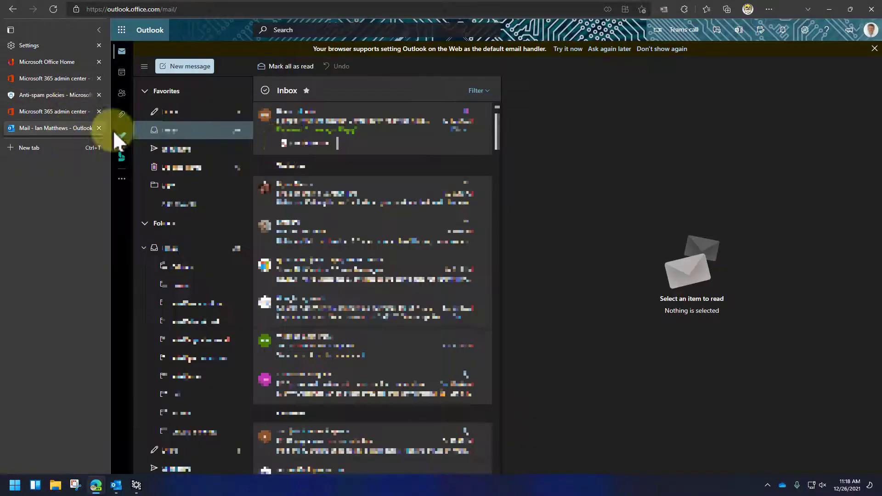
pyautogui.click(805, 30)
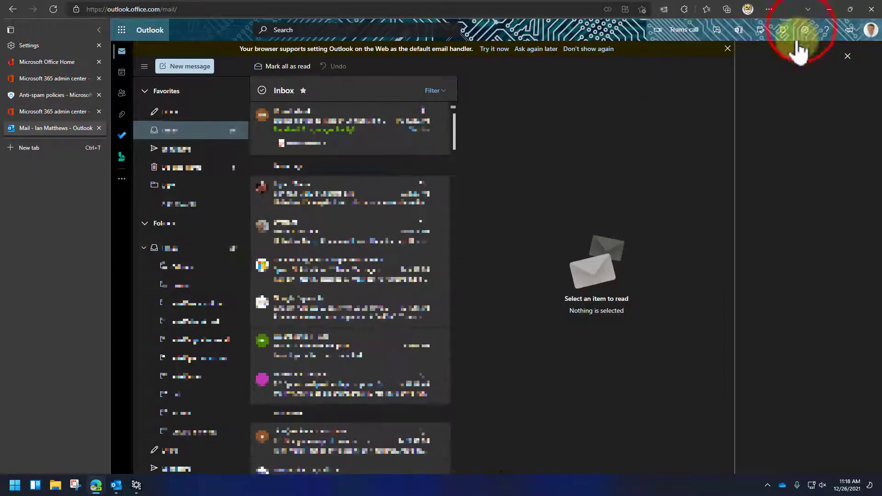
pyautogui.click(762, 78)
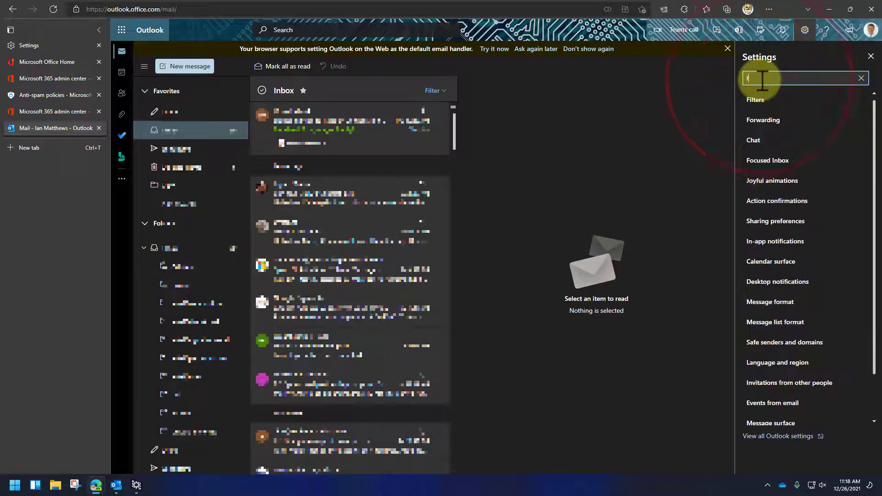
pyautogui.write('fir')
pyautogui.press('BackSpace')
pyautogui.press('BackSpace')
pyautogui.write('orw')
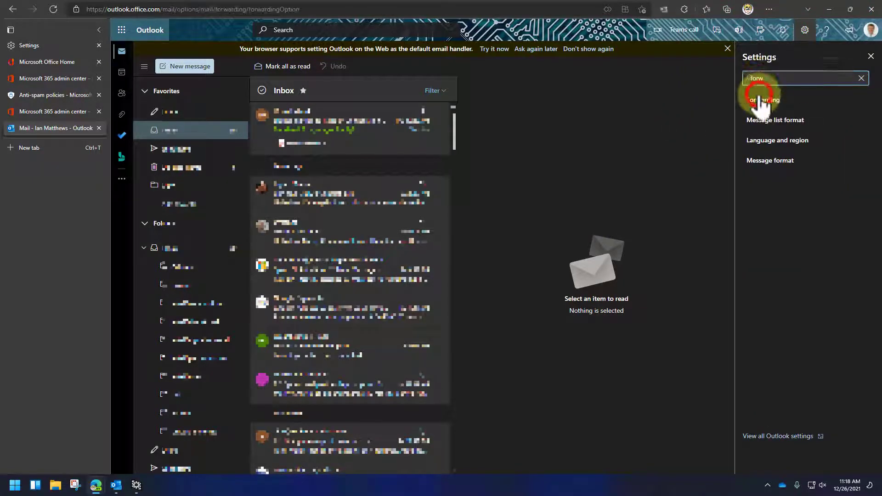
pyautogui.click(763, 100)
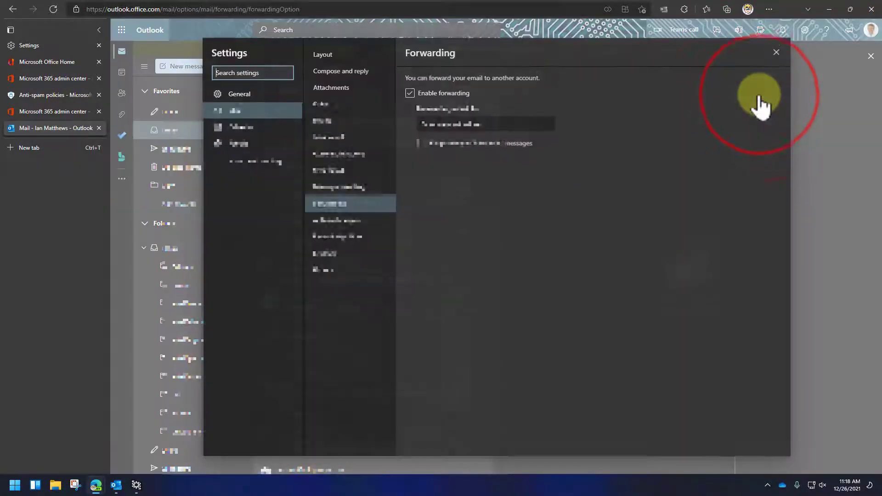
# Switch Enable forwarding on and select the forwarding address box.
pyautogui.click(422, 94)
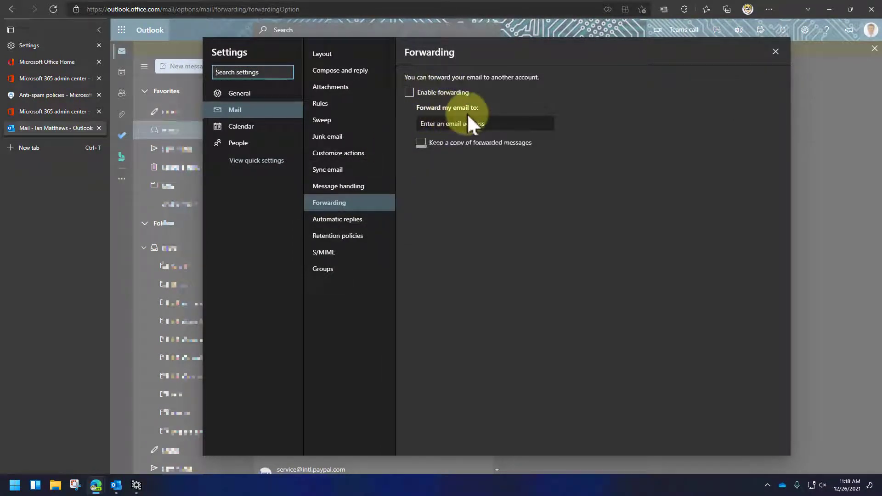
pyautogui.click(409, 92)
pyautogui.click(445, 124)
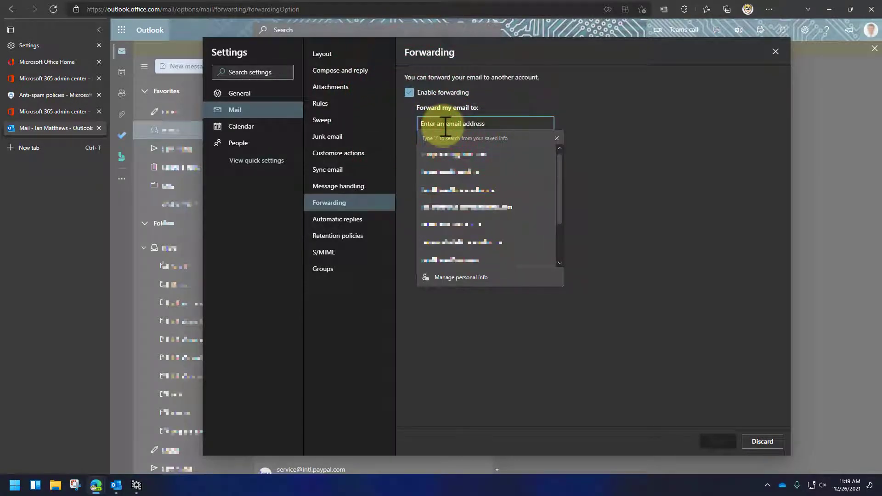
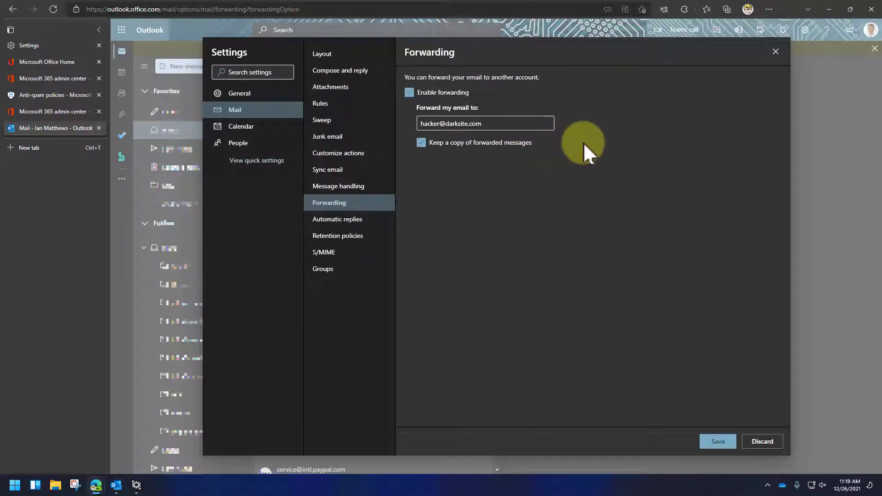
pyautogui.tripleClick(514, 123)
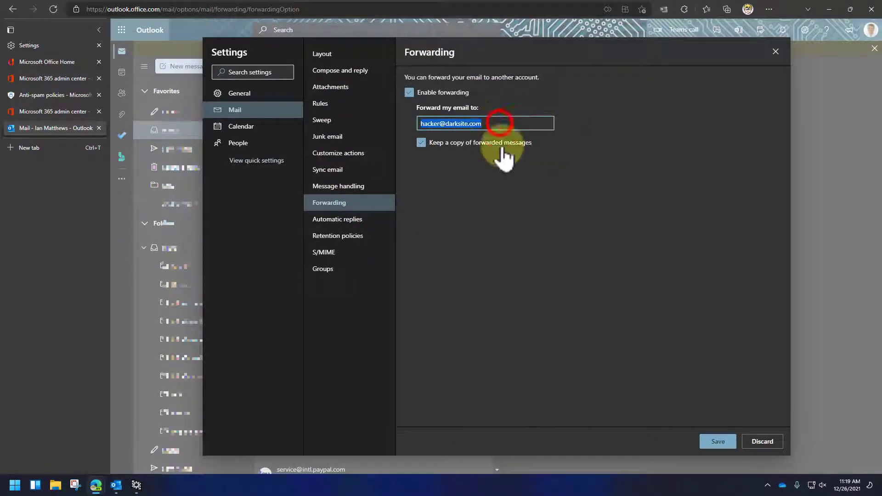
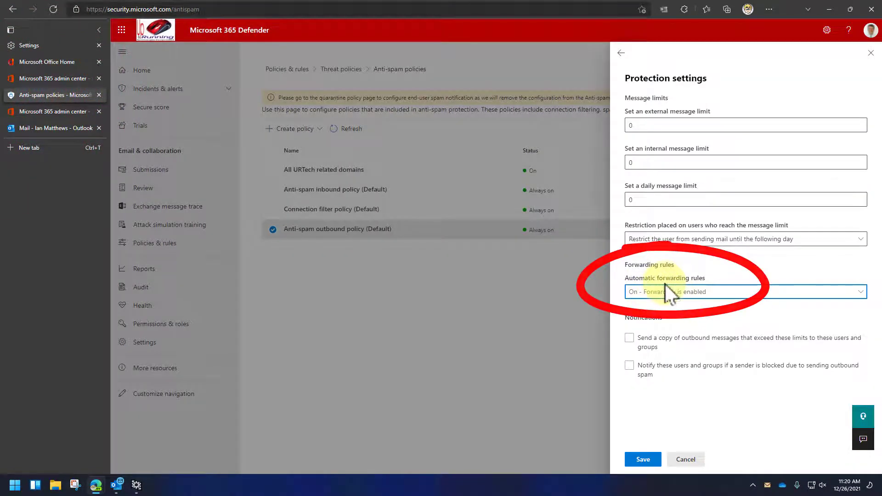
pyautogui.click(672, 296)
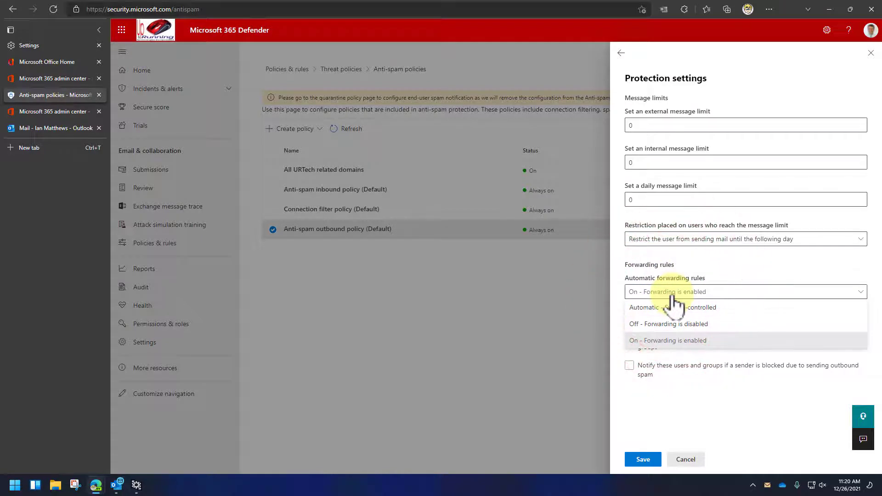
pyautogui.click(672, 300)
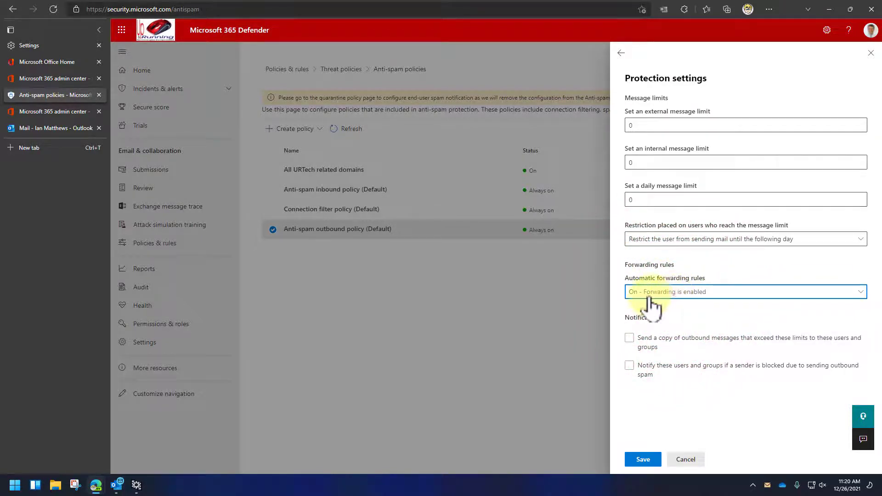